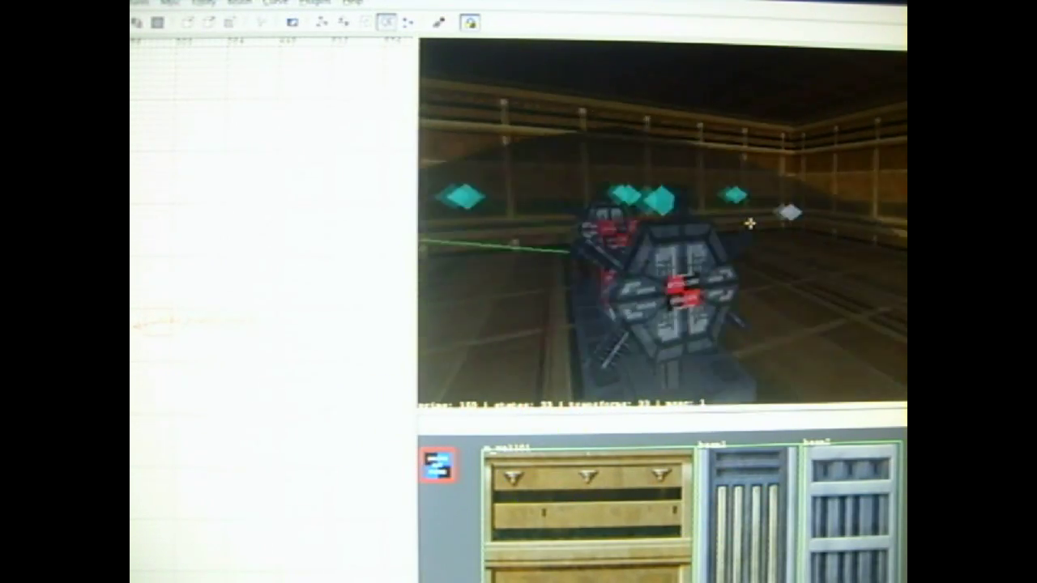
{"action": "key", "text": "Up"}
{"action": "key", "text": "Up"}
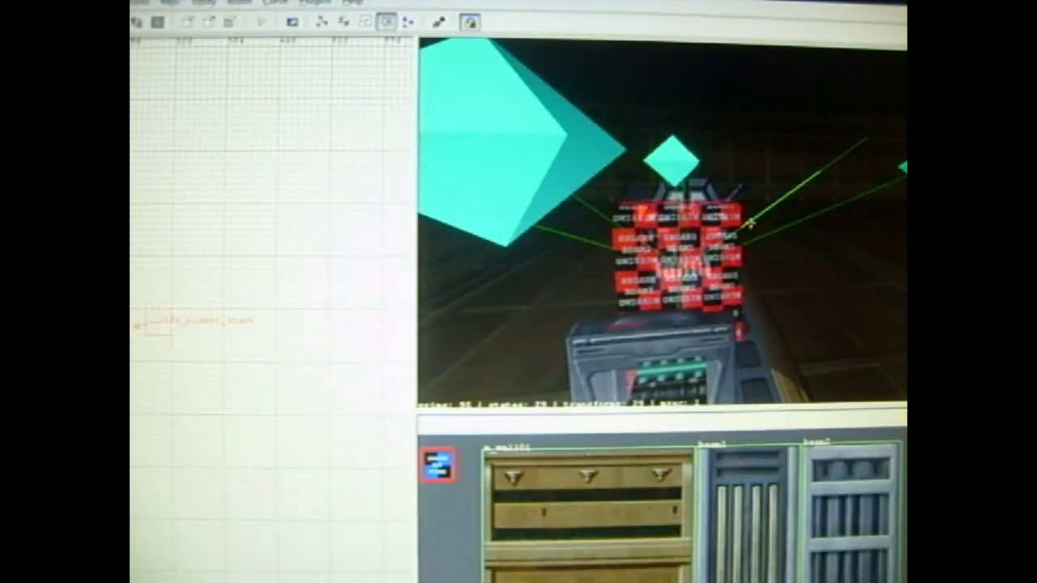
{"action": "key", "text": "Down"}
{"action": "key", "text": "Up"}
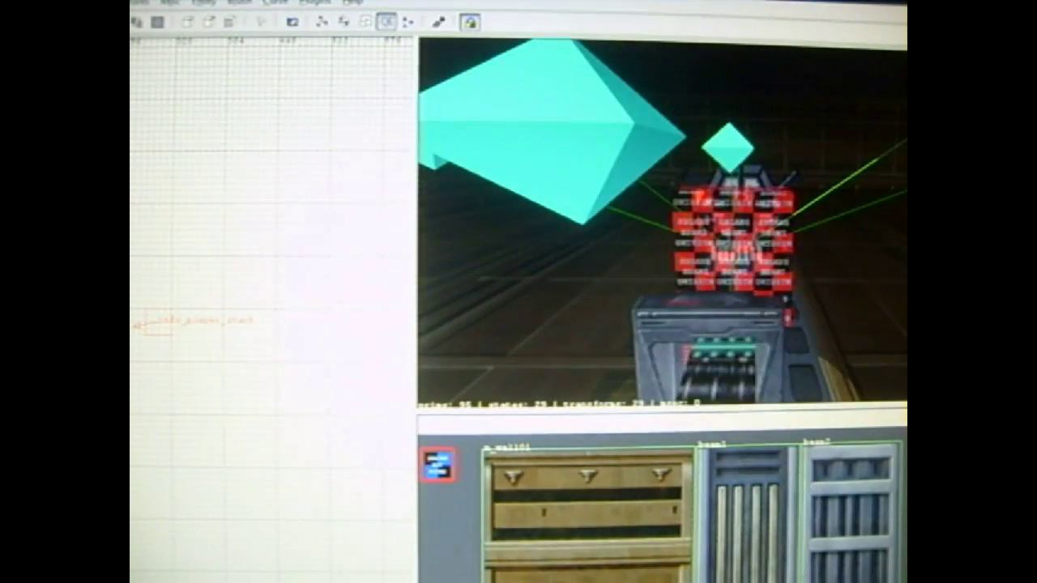
{"action": "key", "text": "Left"}
{"action": "key", "text": "Up"}
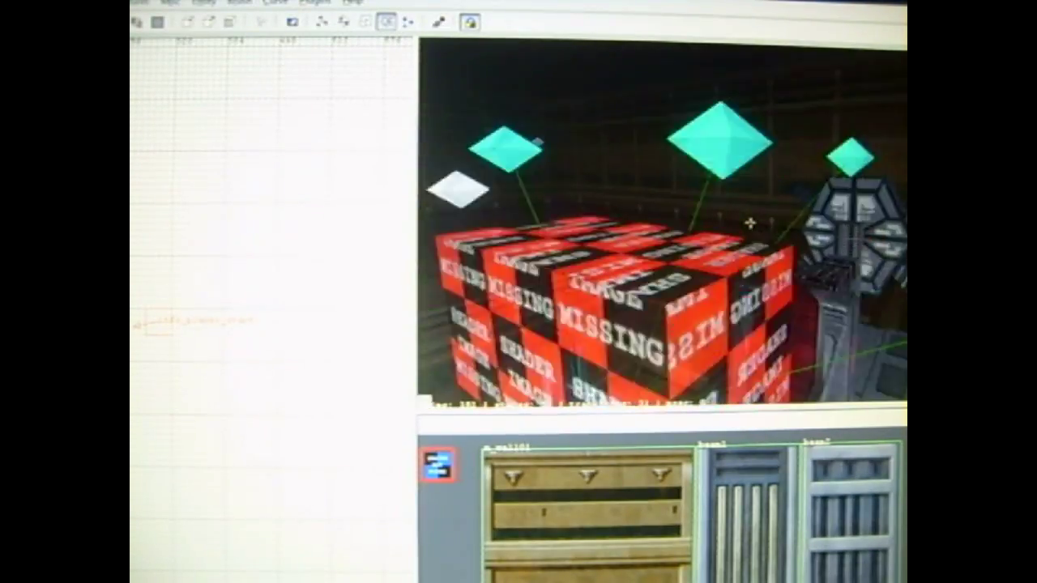
{"action": "key", "text": "Down"}
{"action": "key", "text": "Right"}
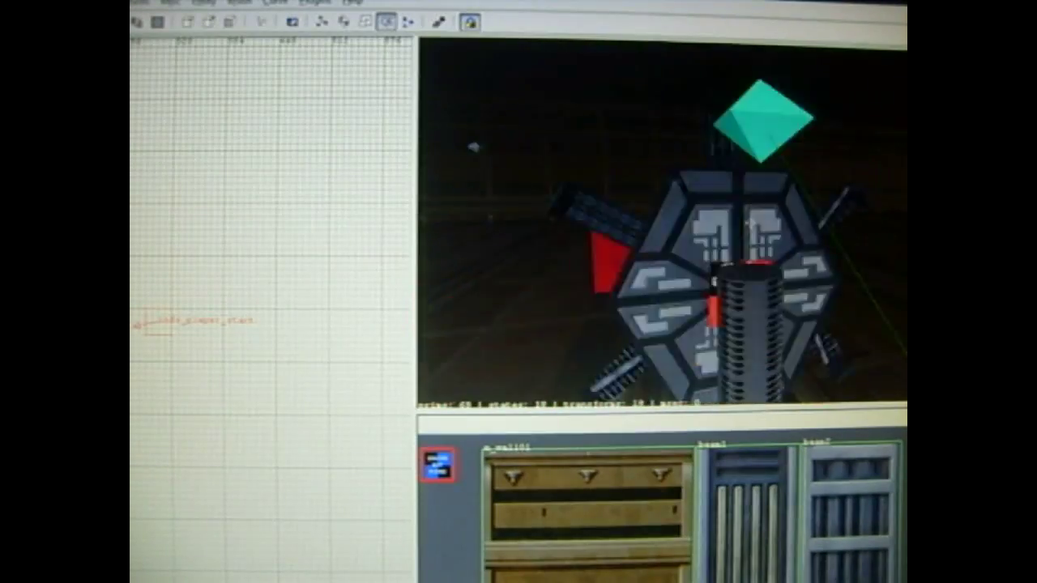
{"action": "key", "text": "Up"}
{"action": "key", "text": "Down"}
{"action": "key", "text": "Left"}
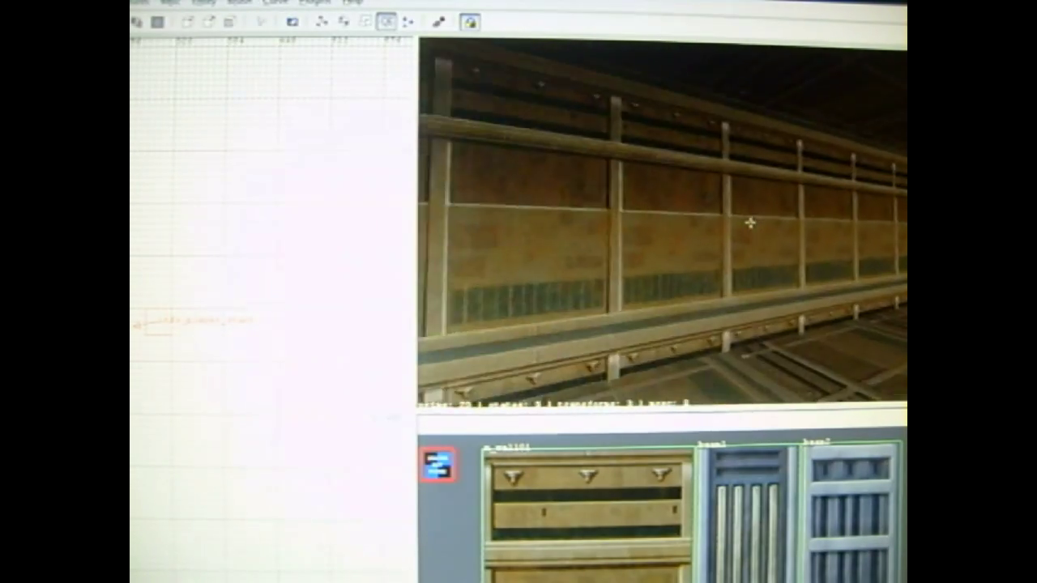
{"action": "key", "text": "Up"}
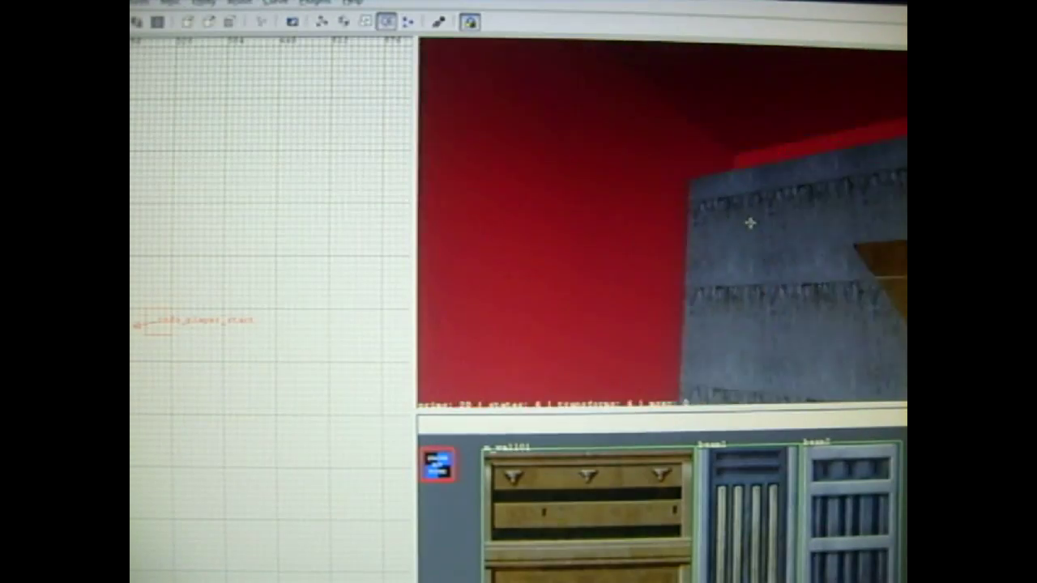
{"action": "key", "text": "Left"}
{"action": "key", "text": "Right"}
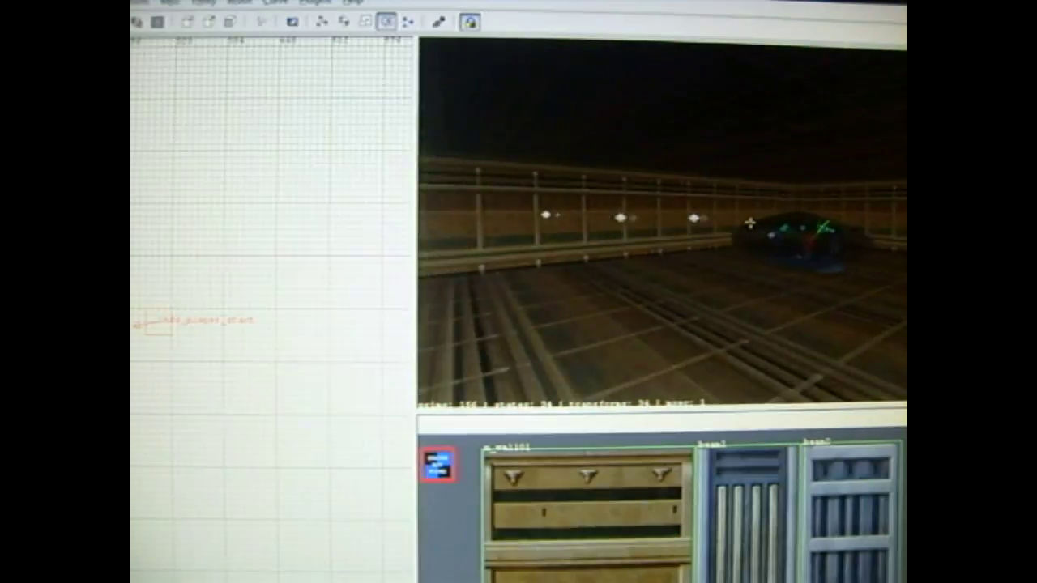
{"action": "key", "text": "Up"}
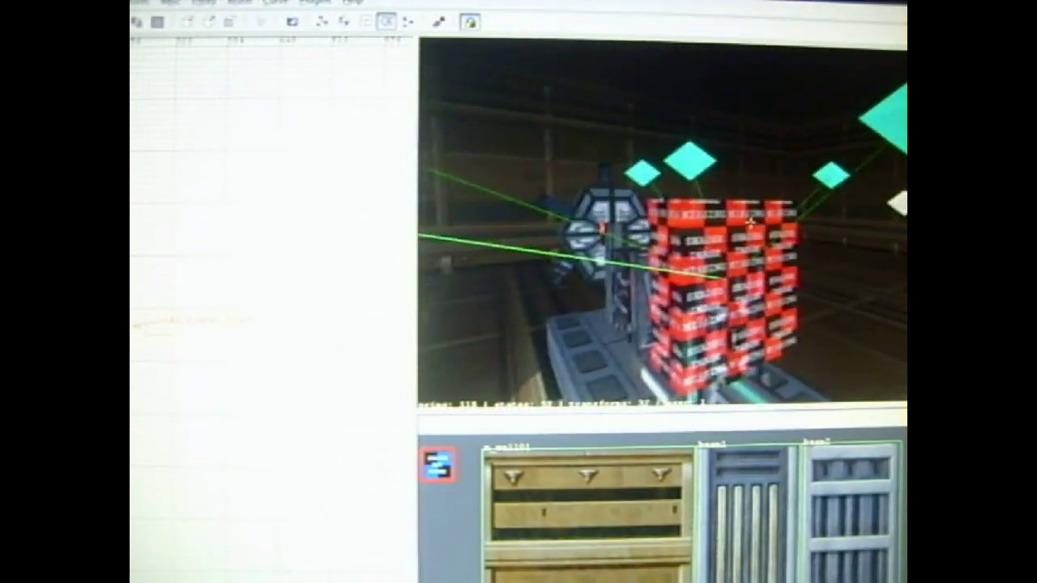
{"action": "key", "text": "Up"}
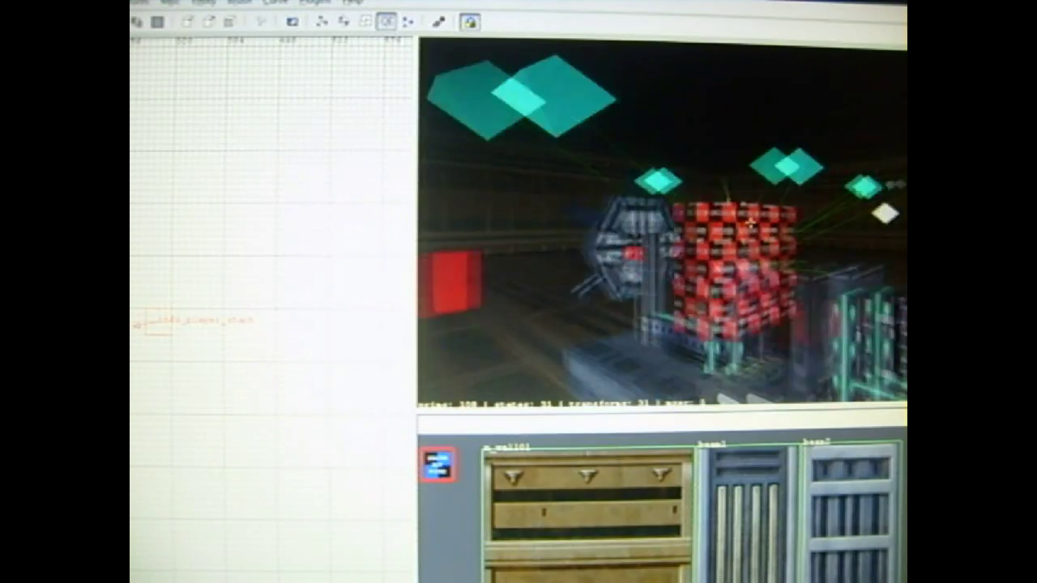
{"action": "key", "text": "Up"}
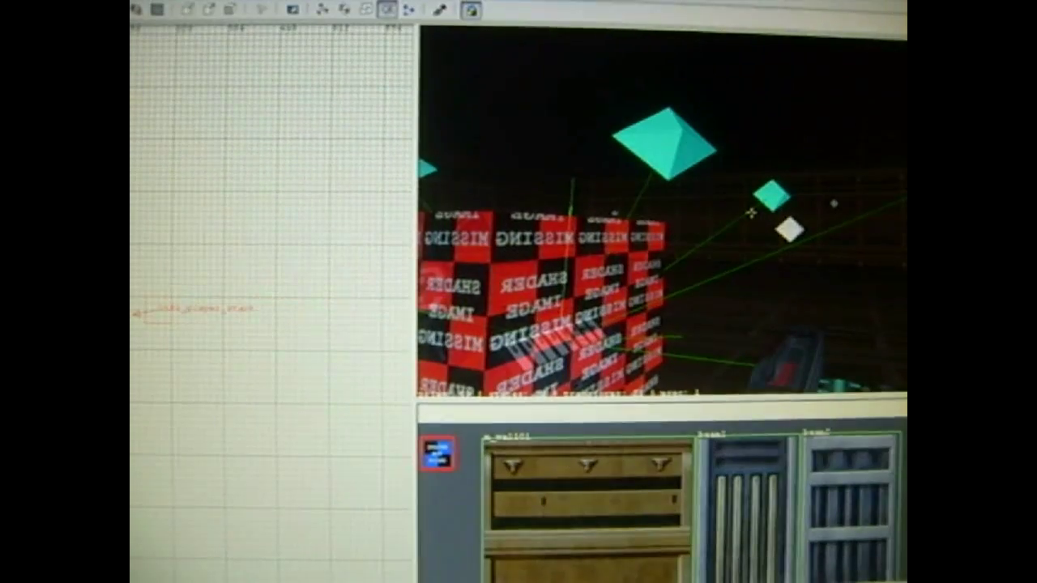